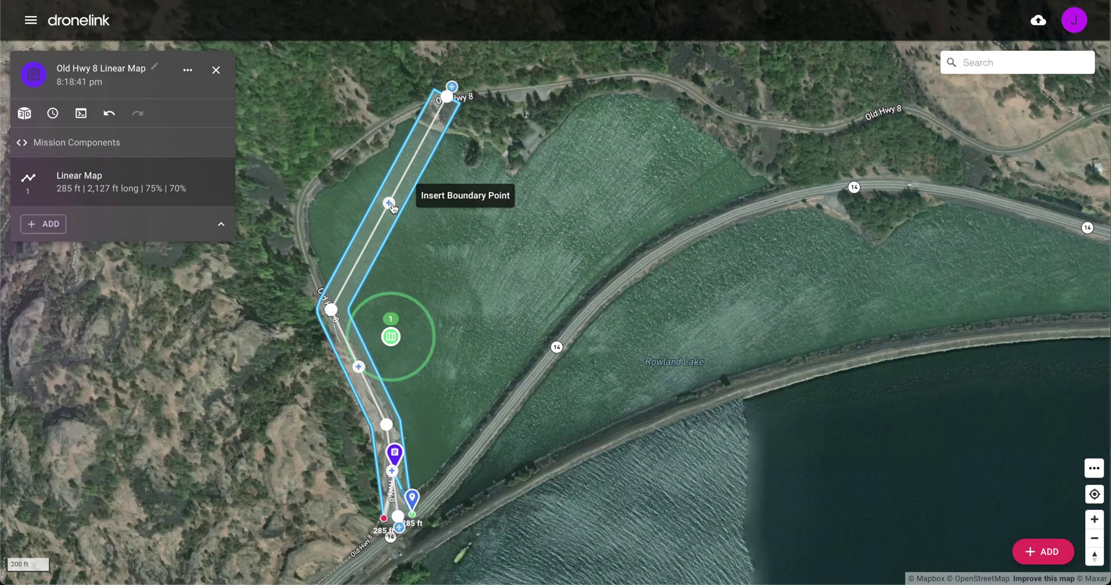
- Drag the path vertices so the linear map follows Old Hwy 8
left_click_drag(391, 206, 298, 213)
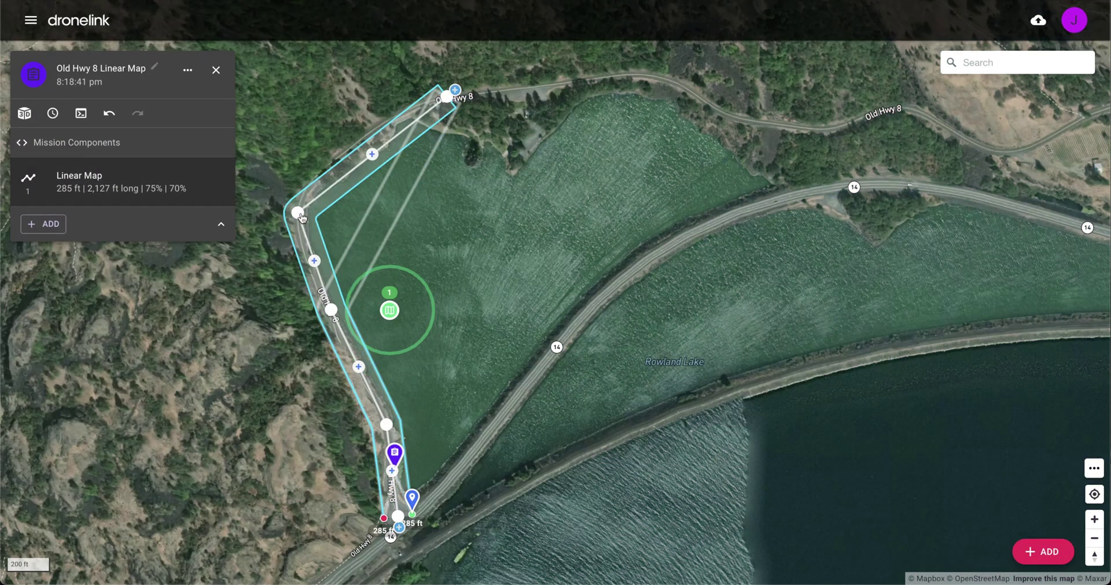
left_click_drag(372, 152, 342, 153)
mouse_move(446, 95)
left_mouse_down()
mouse_move(426, 99)
mouse_move(651, 72)
mouse_move(731, 116)
mouse_move(833, 128)
left_mouse_up()
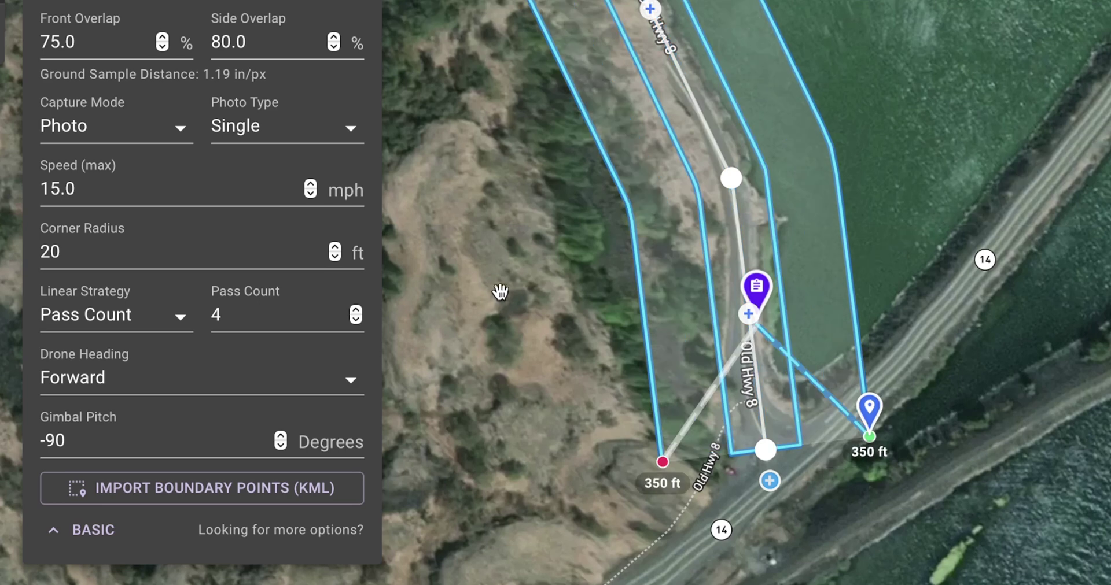
- Switch Linear Strategy to Corridor Width and enter a width of 350
left_click(116, 315)
left_click(142, 348)
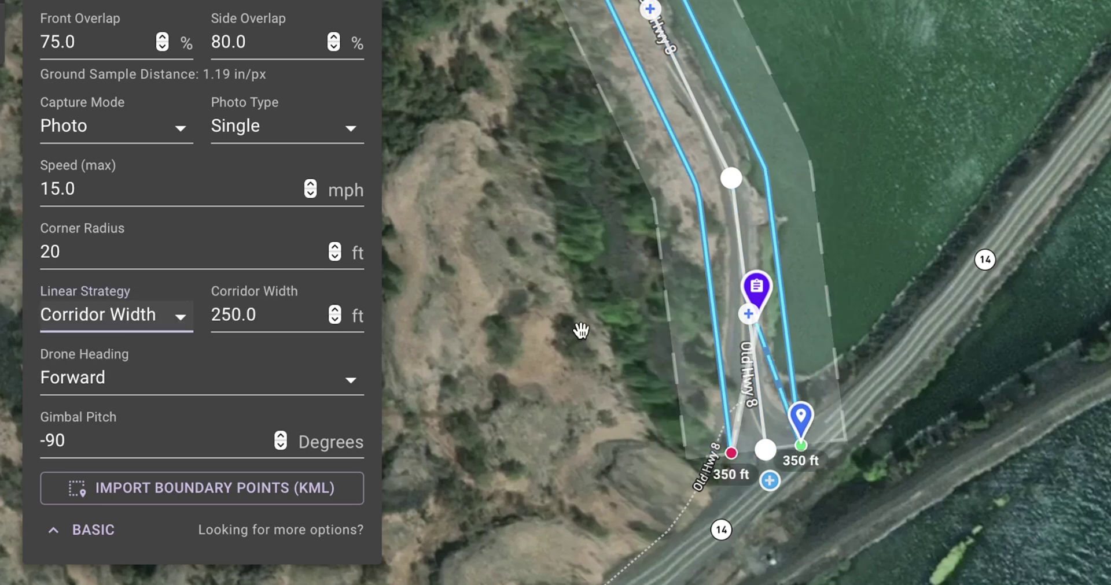
key("Tab")
type("350")
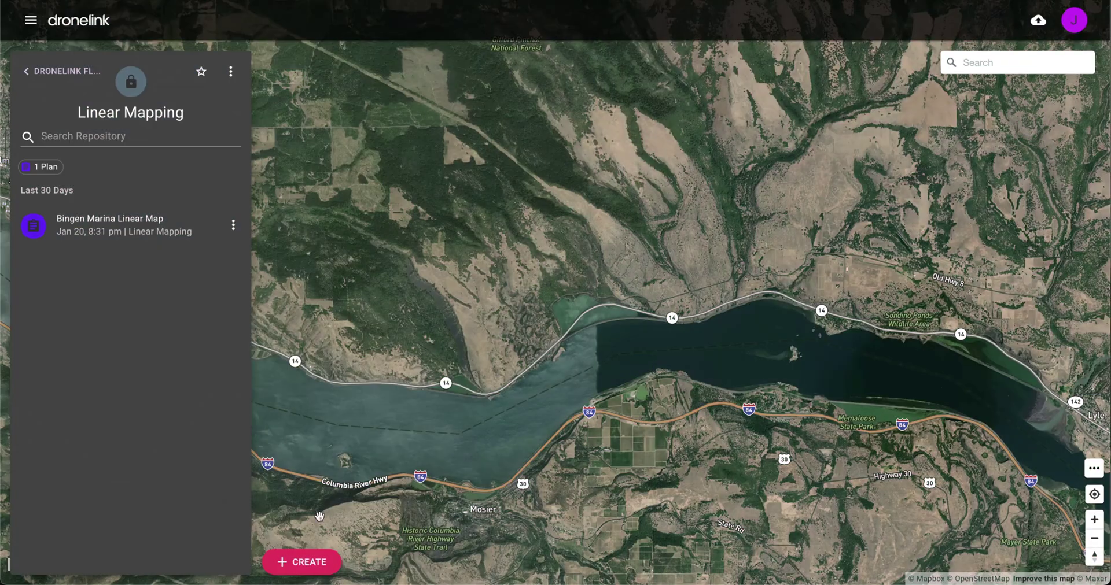
- Create a new Linear Map plan with its takeoff point placed beside Old Hwy 8
left_click(294, 561)
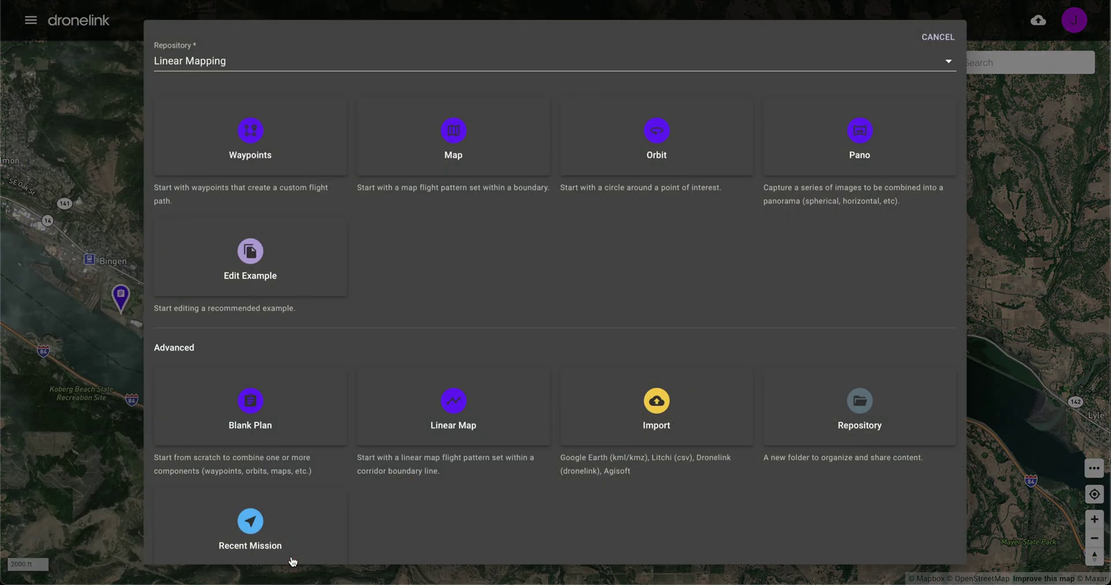
left_click(501, 400)
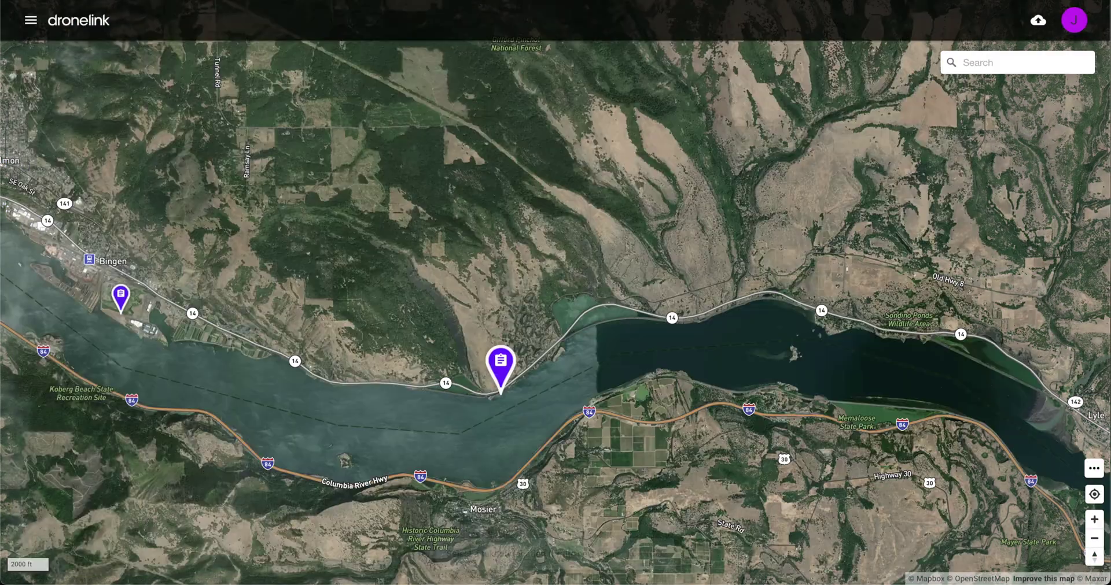
scroll(577, 316, "up", 5)
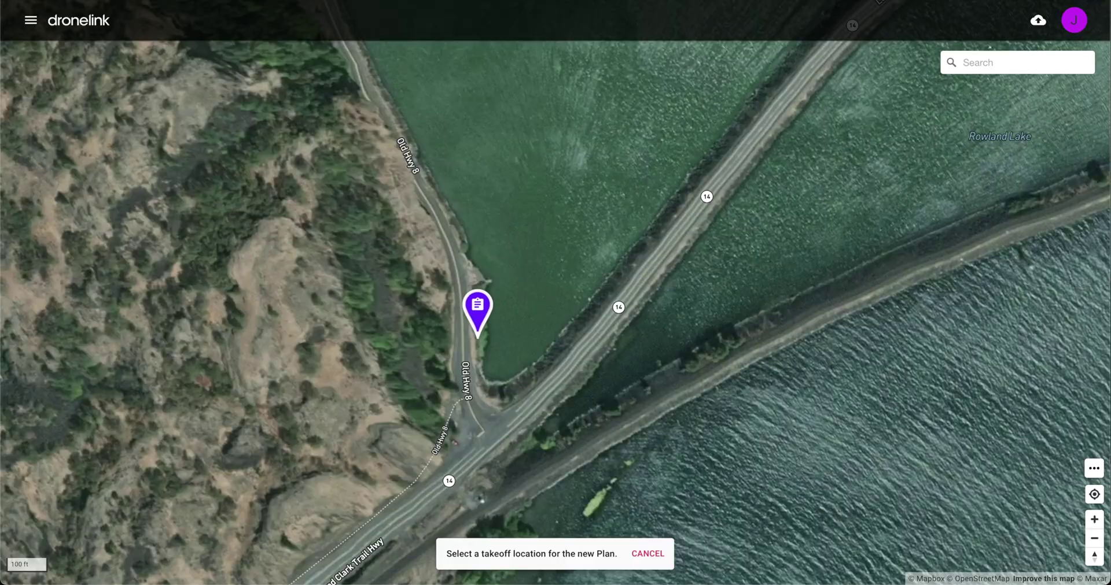
left_click(473, 346)
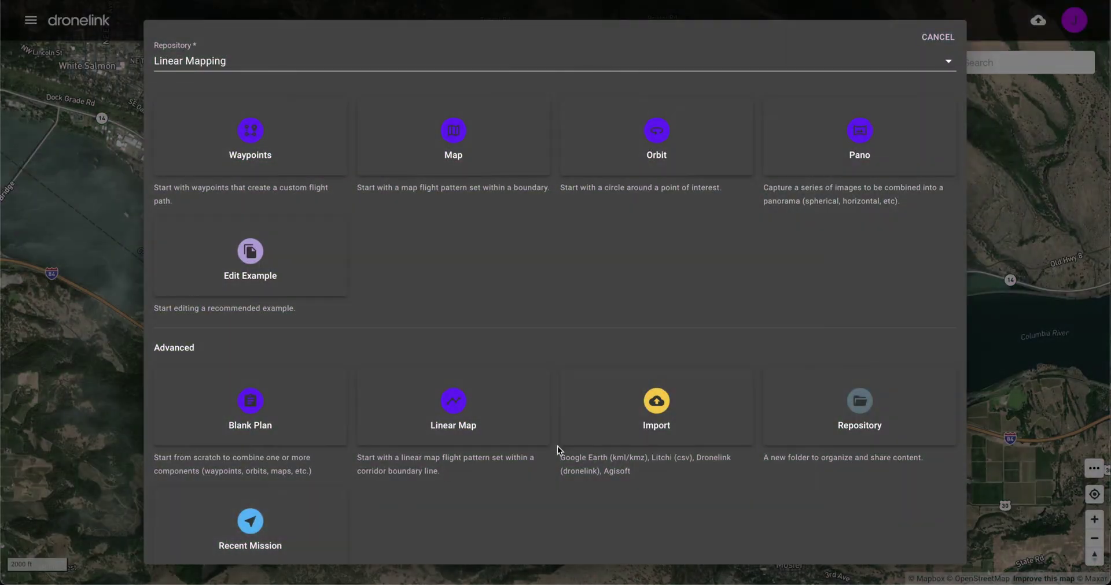
- Import 'Stone Canyon Rd Expansion - Linear Map SM.kmz' as a Linear Map plan
left_click(600, 443)
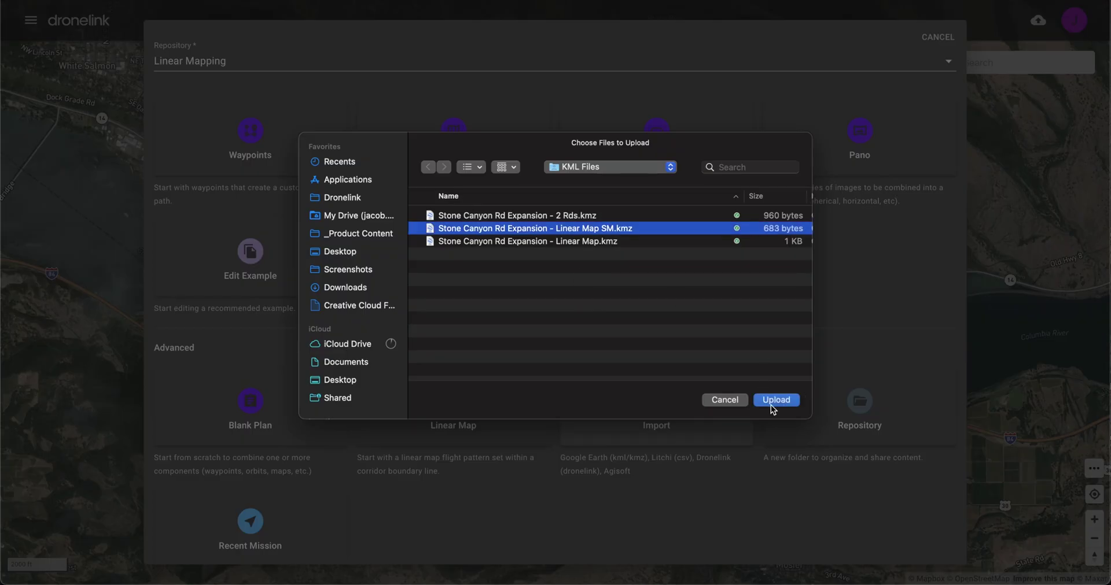
left_click(772, 403)
left_click(663, 279)
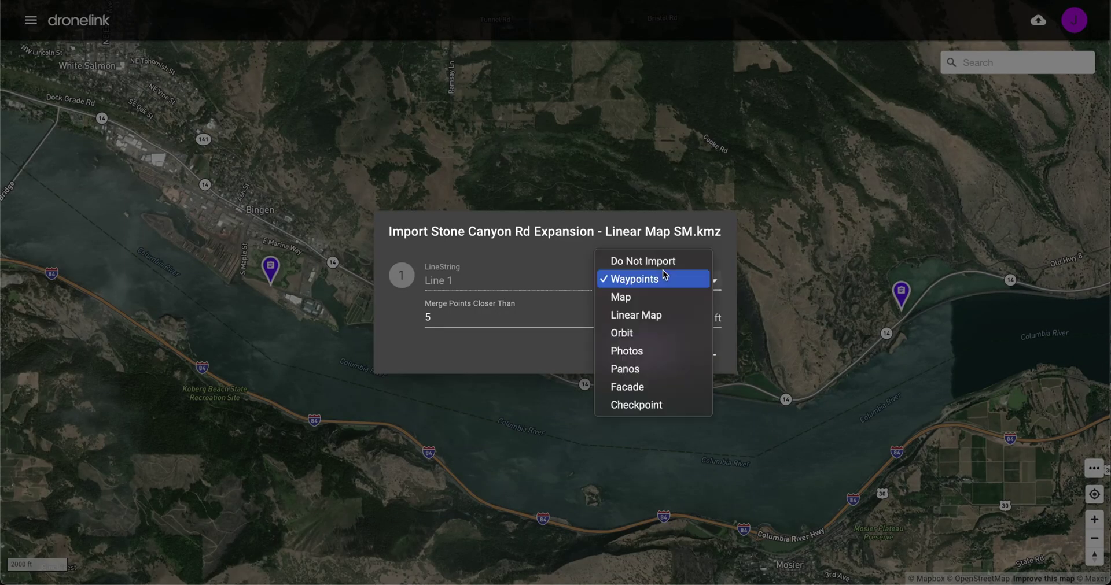
left_click(659, 314)
left_click(642, 351)
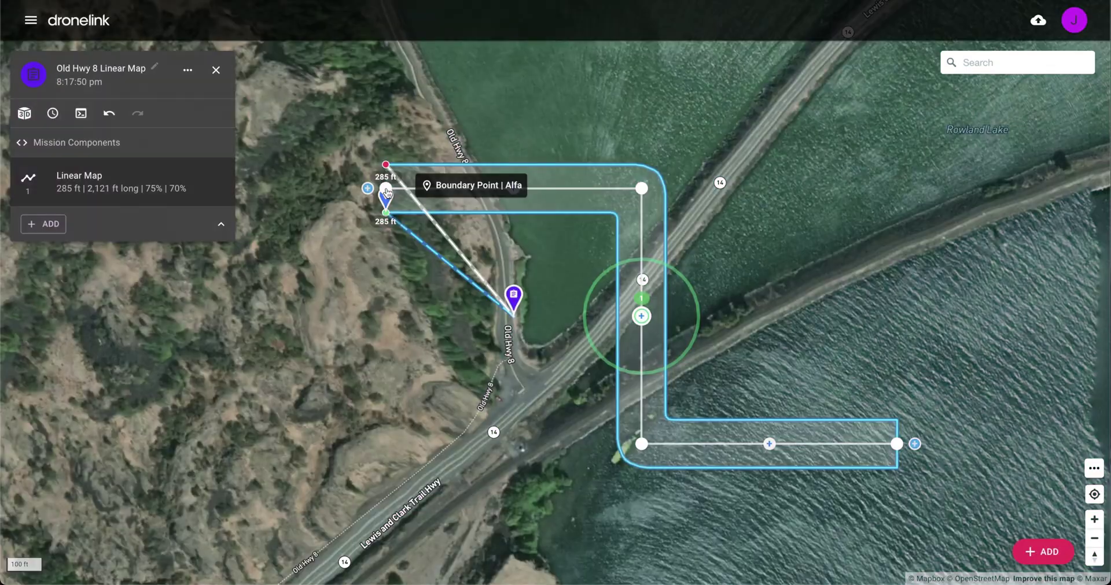
- Move the corridor corners and add bend points so it traces Old Hwy 8 for 5,052 ft
left_click_drag(384, 193, 518, 387)
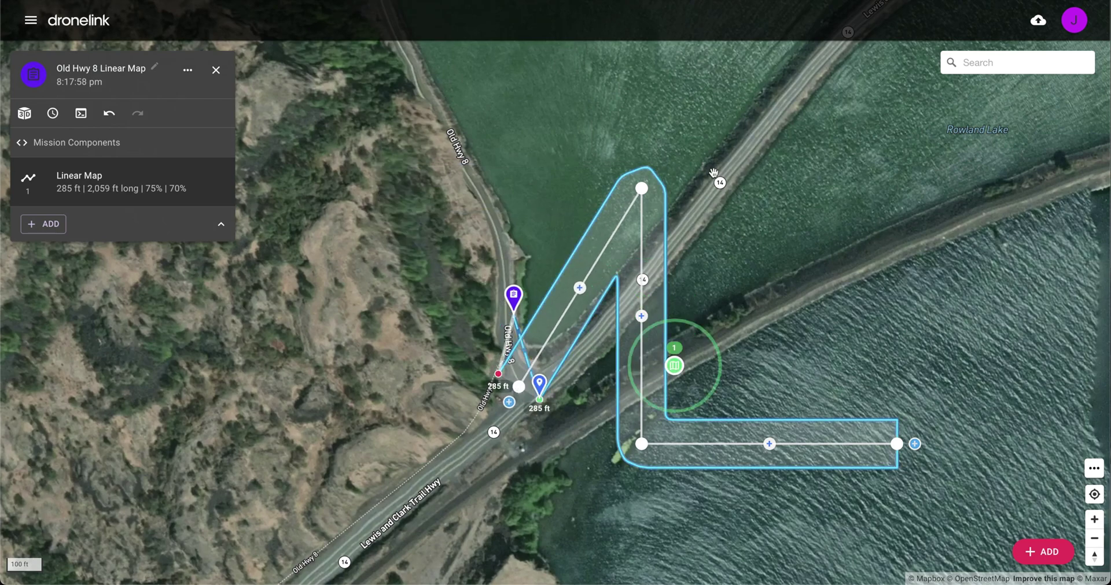
left_click_drag(642, 189, 500, 234)
scroll(811, 266, "down", 3)
left_click_drag(714, 279, 573, 347)
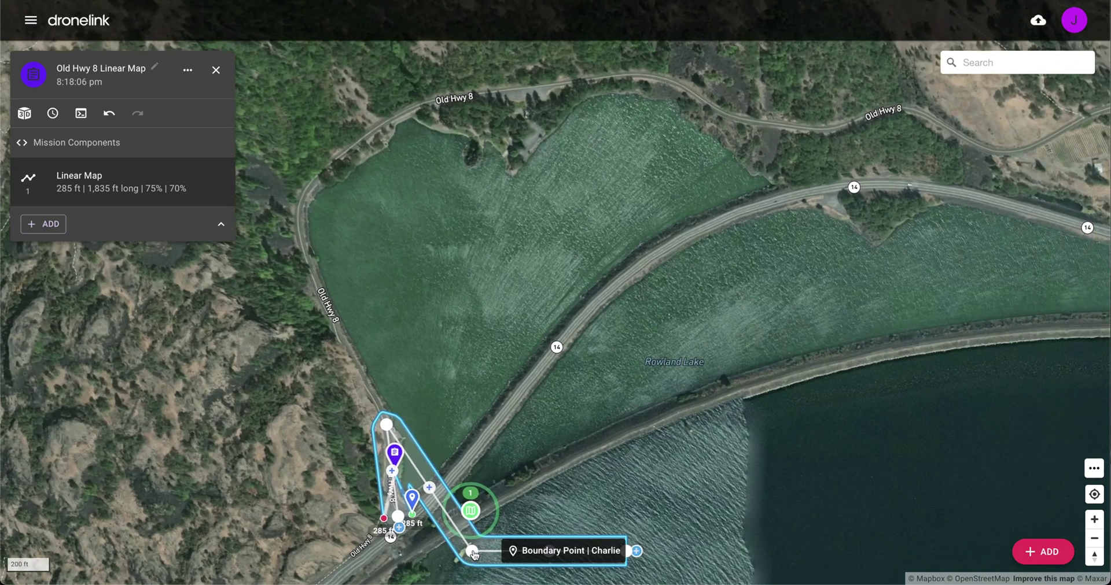
left_click_drag(472, 550, 336, 307)
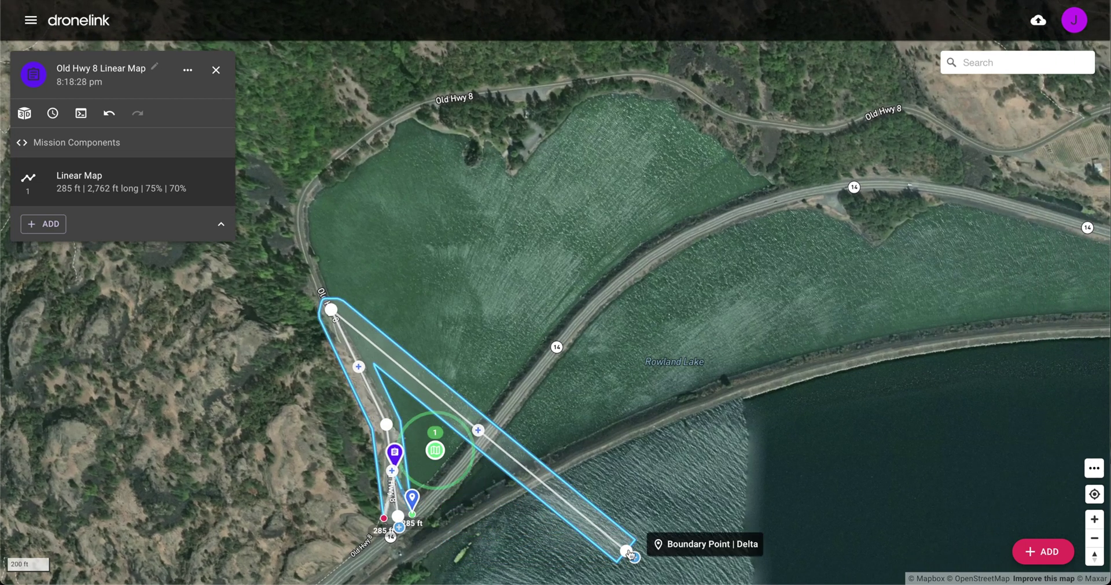
left_click_drag(627, 551, 447, 96)
left_click_drag(388, 202, 298, 212)
left_click_drag(372, 154, 342, 153)
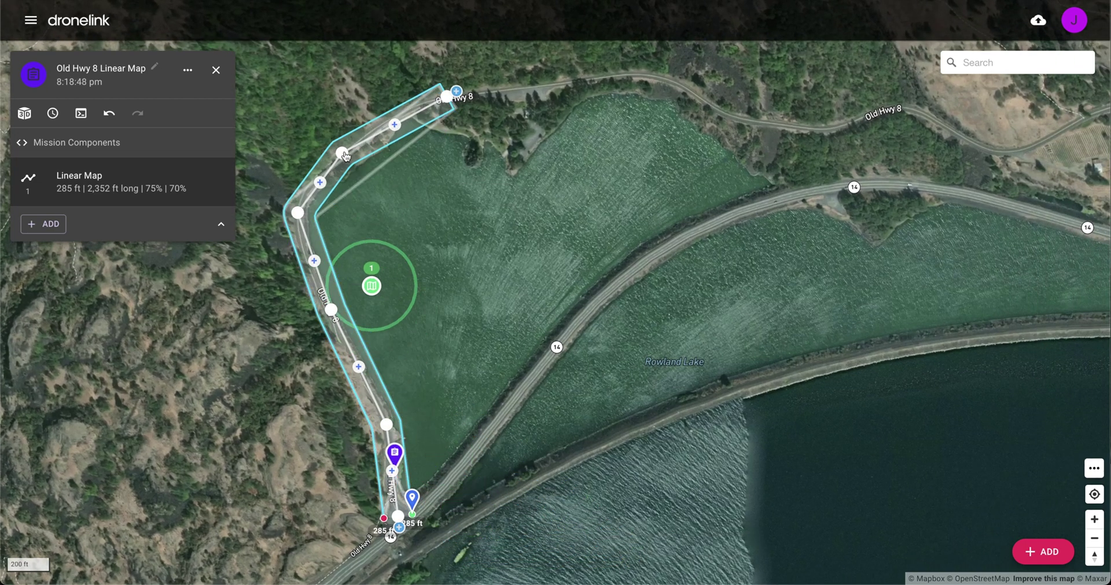
mouse_move(457, 91)
left_mouse_down()
mouse_move(646, 73)
mouse_move(737, 120)
mouse_move(834, 135)
left_mouse_up()
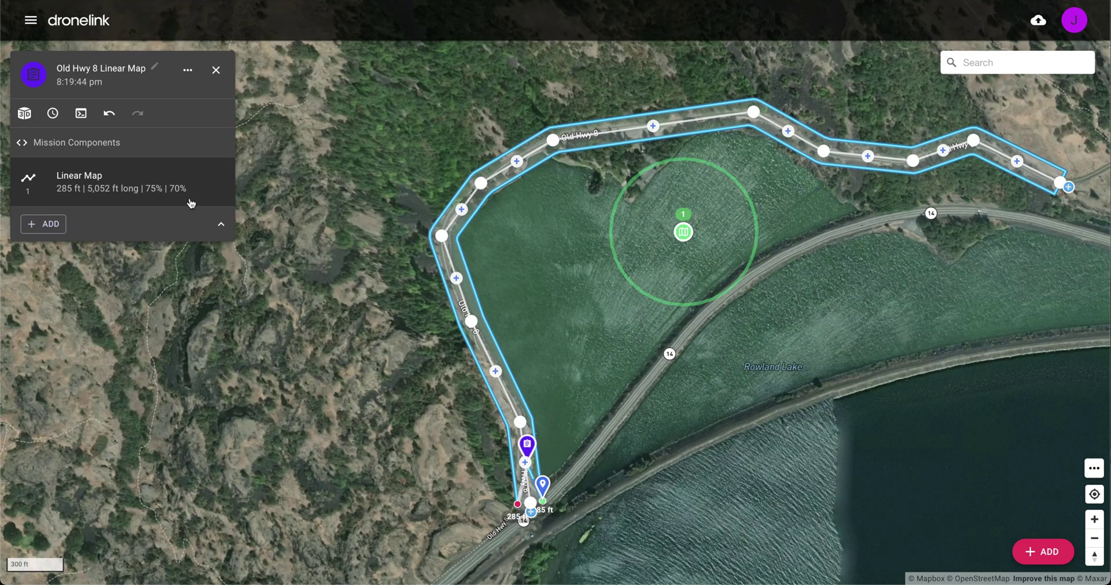
left_click(196, 197)
- Enter 350 ft altitude and 80% side overlap, and expand the Advanced settings
left_click_drag(583, 246, 610, 238)
type("350")
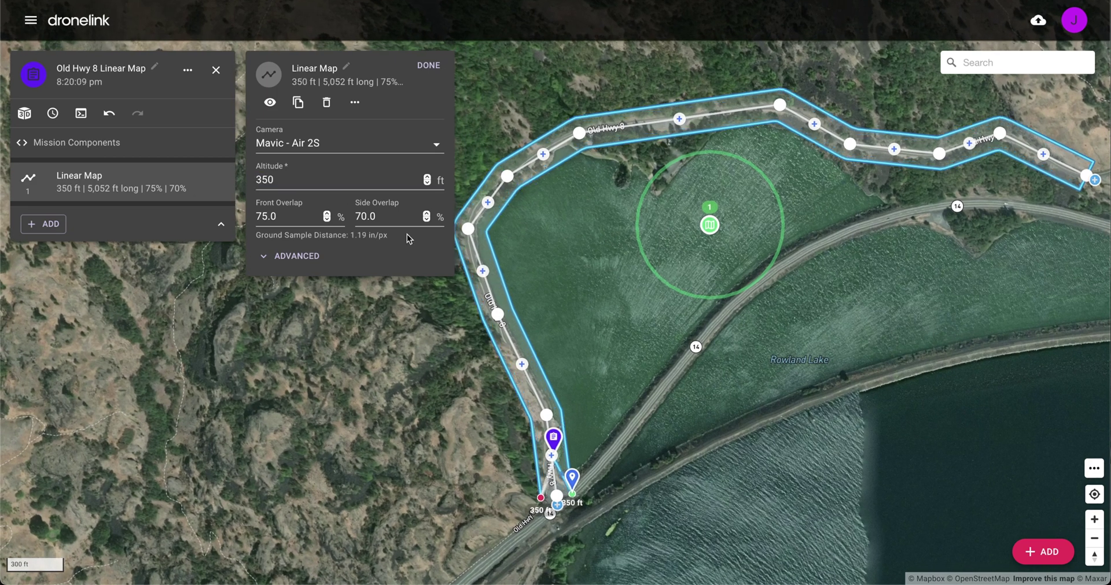
double_click(407, 219)
type("80")
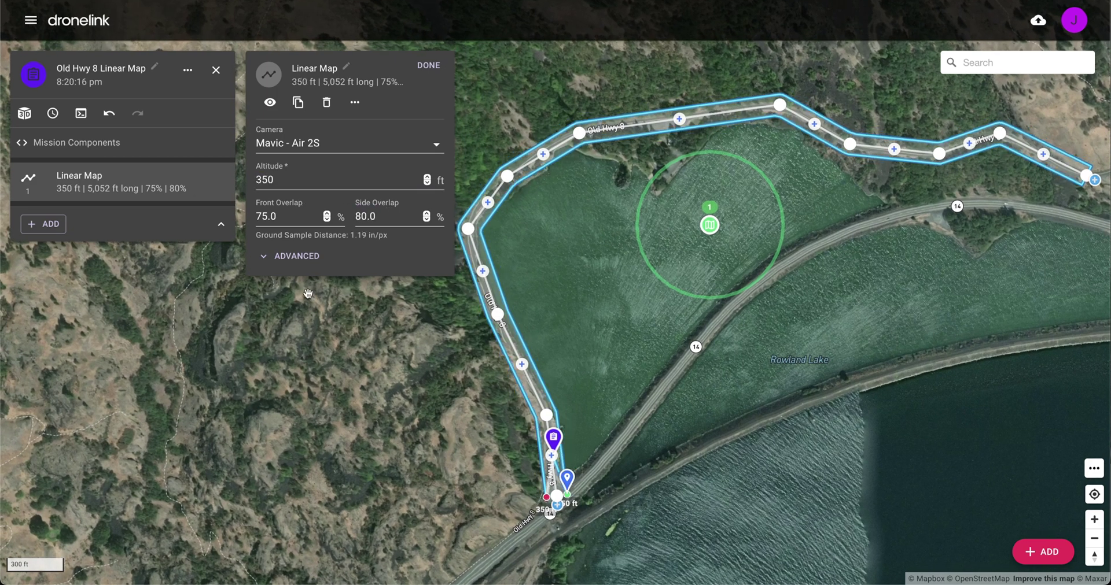
left_click(311, 261)
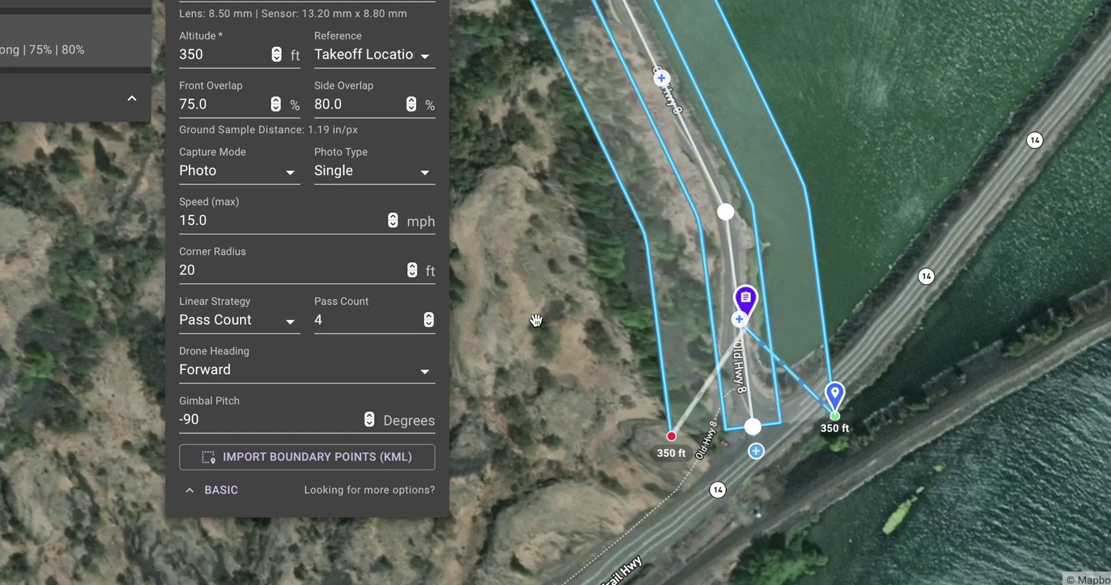
- Choose the Corridor Width strategy, try 350, then revert the width to 250.0 ft
left_click(289, 321)
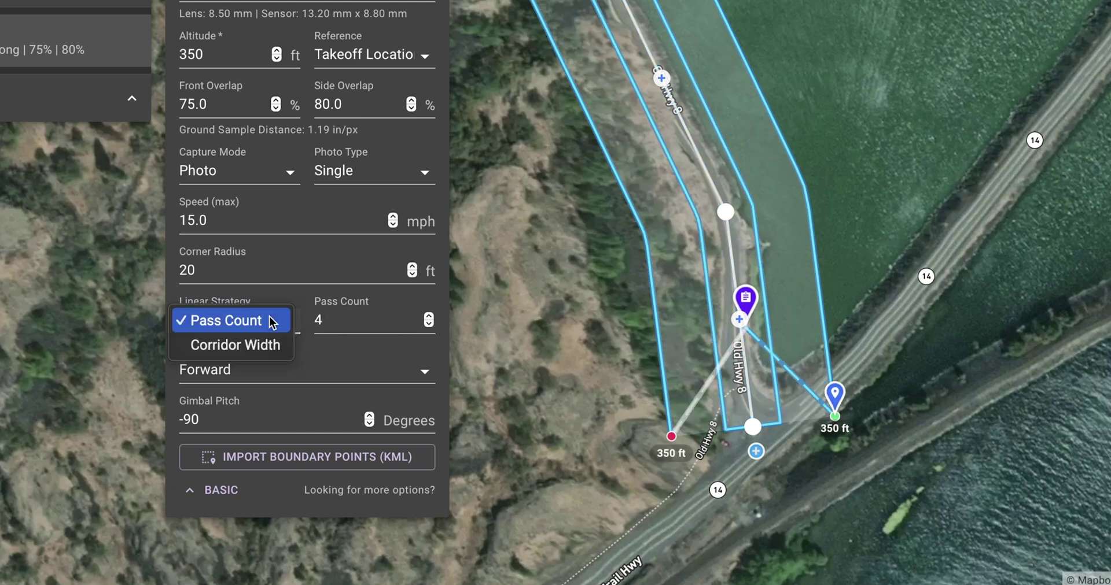
left_click(271, 351)
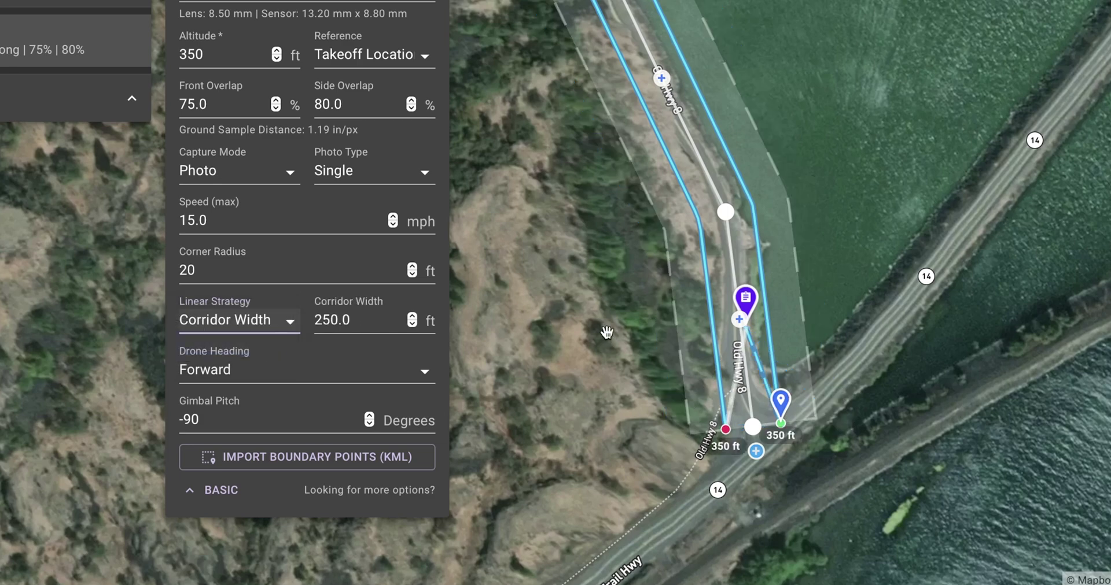
left_click(349, 319)
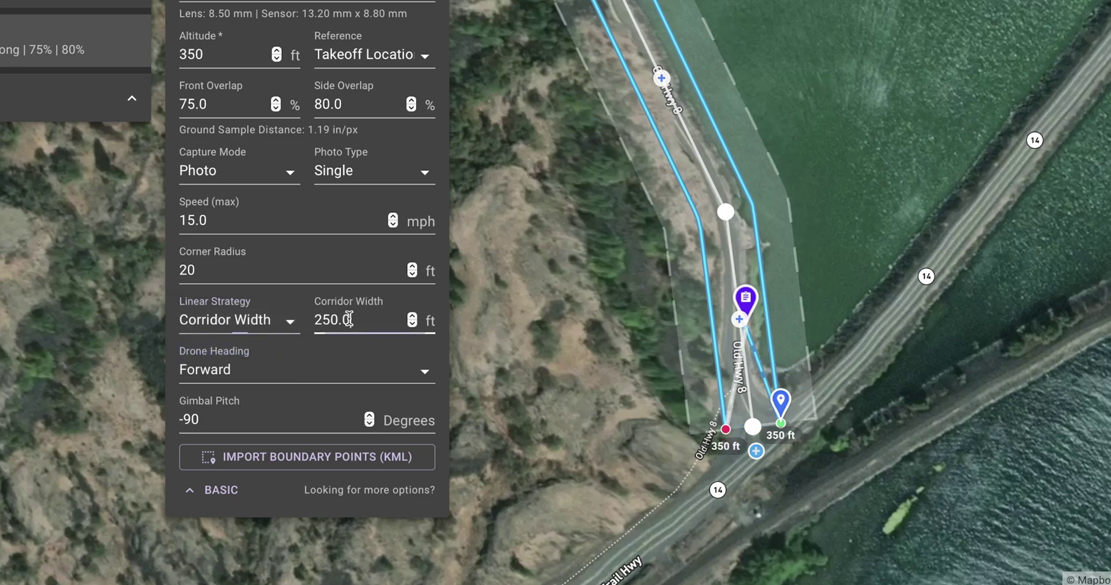
type("350")
left_click(531, 307)
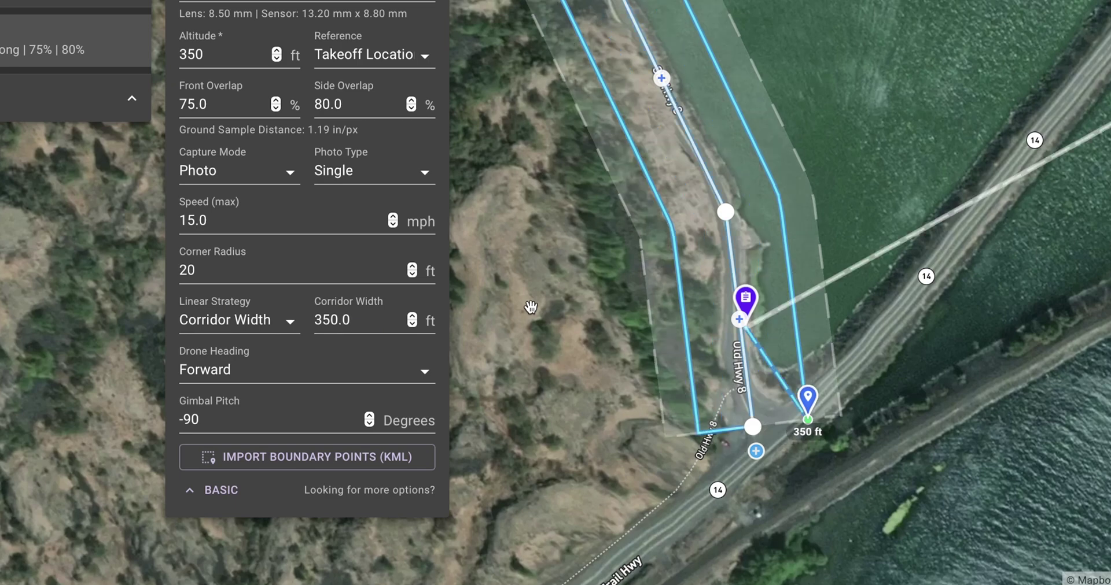
key("ctrl+z")
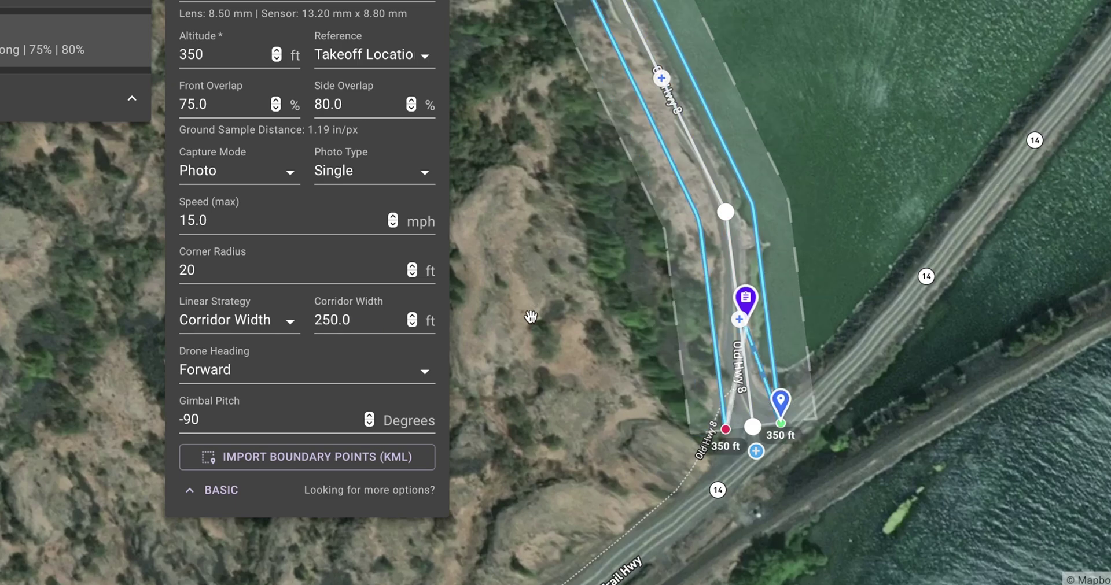
- Set altitude reference to Terrain Follow (AGL) and drag Map Start to the corridor's opposite end
left_click(417, 54)
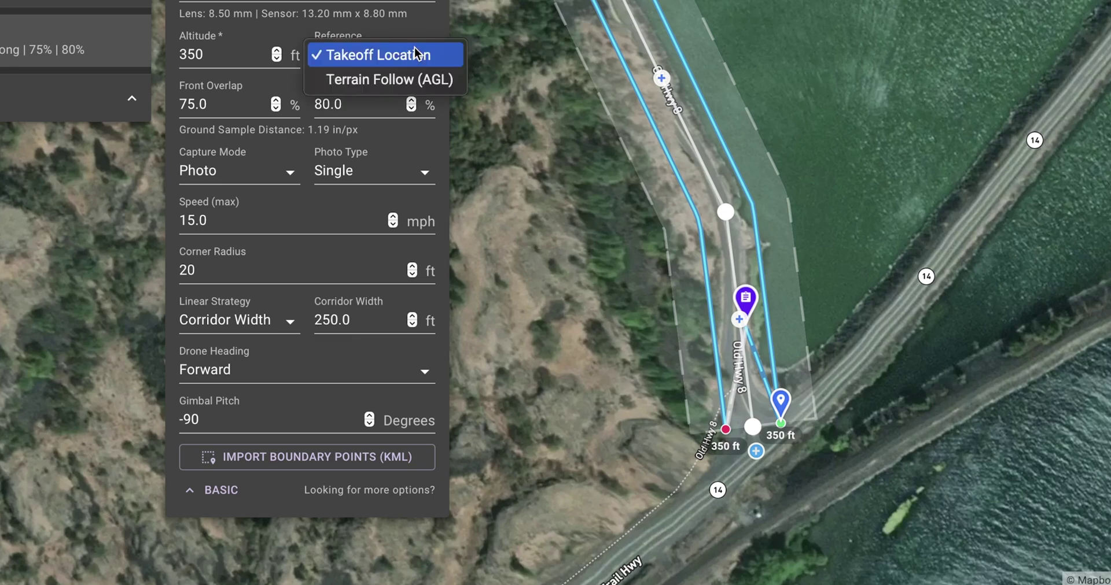
left_click(421, 79)
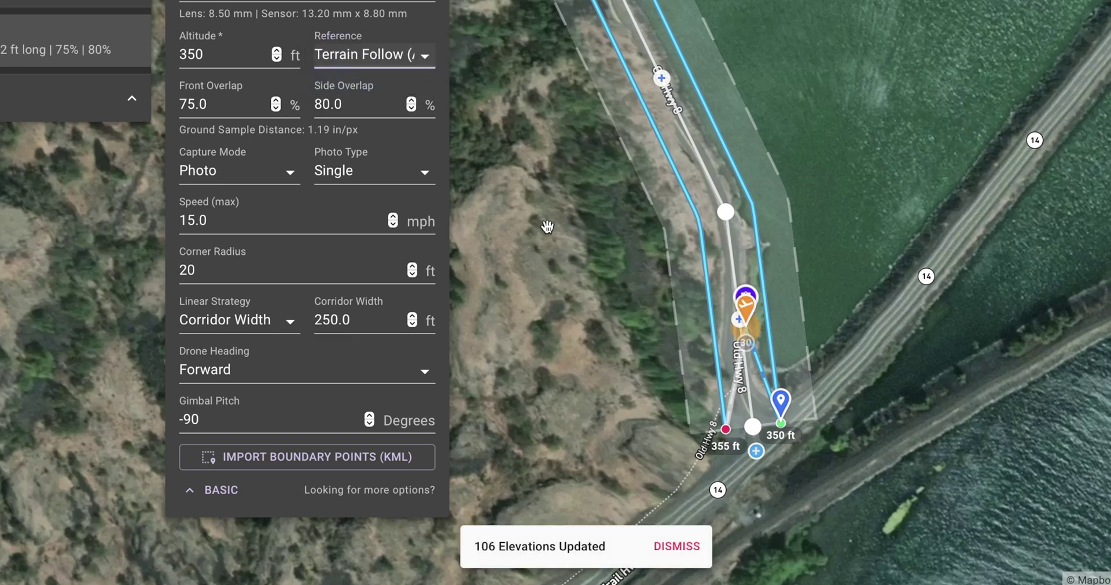
mouse_move(789, 399)
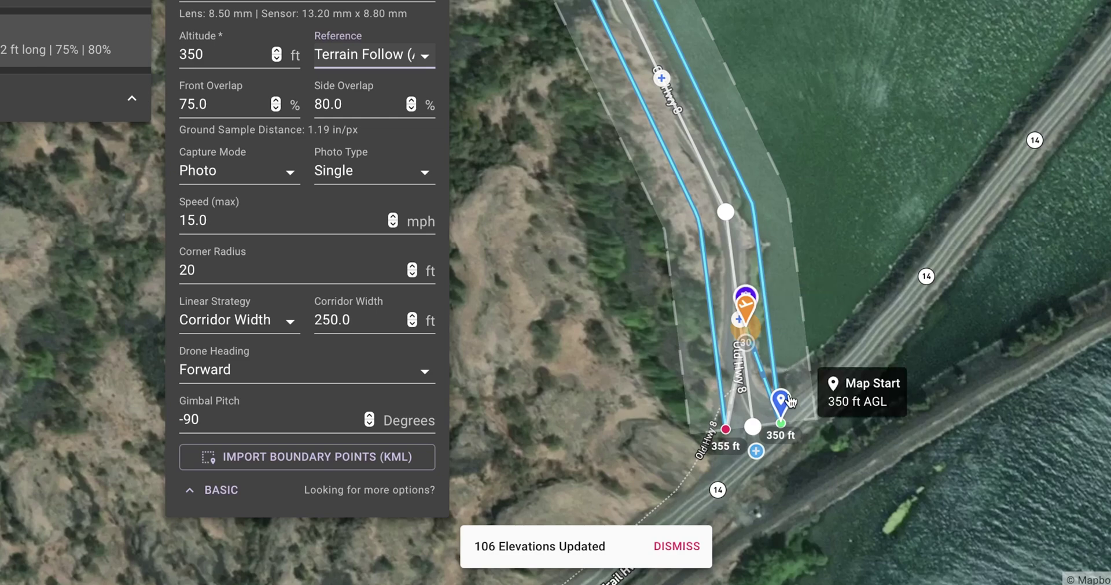
left_click_drag(789, 400, 728, 428)
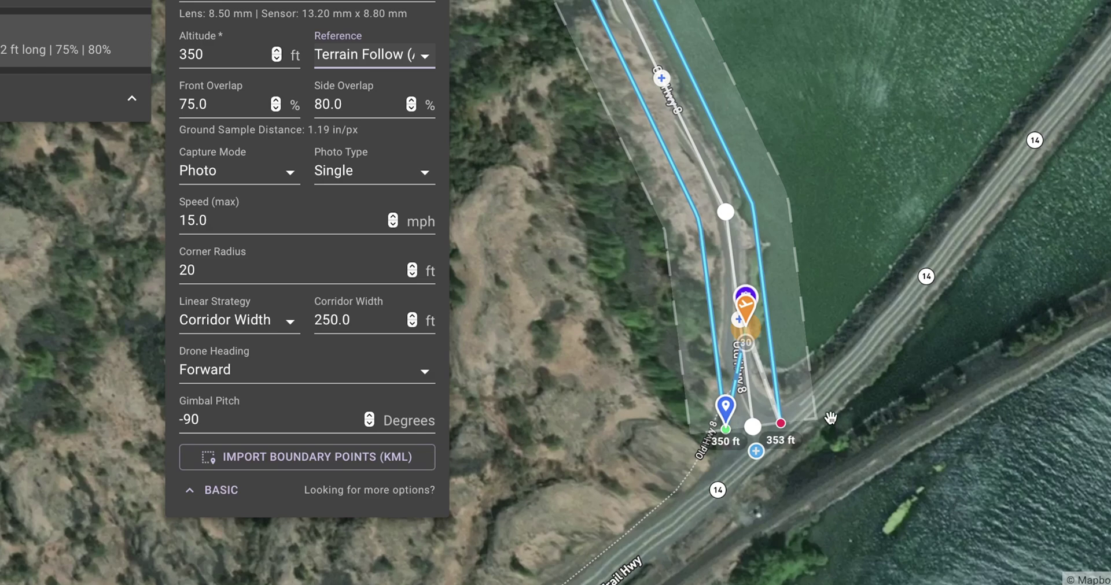
scroll(783, 373, "up", 3)
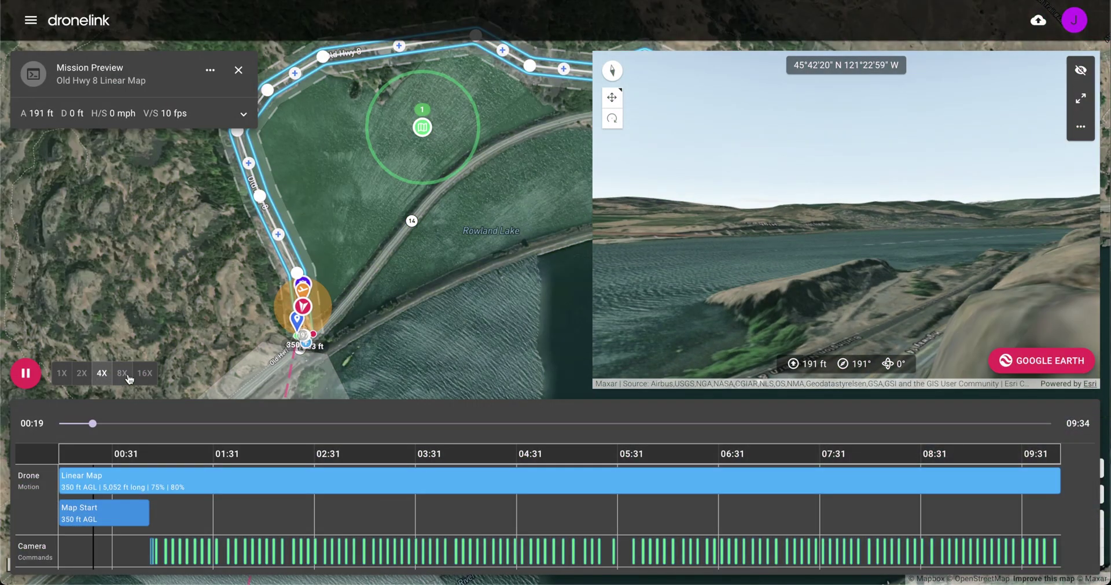
- Play the mission preview at 8X then 16X, and export it to Google Earth
left_click(127, 376)
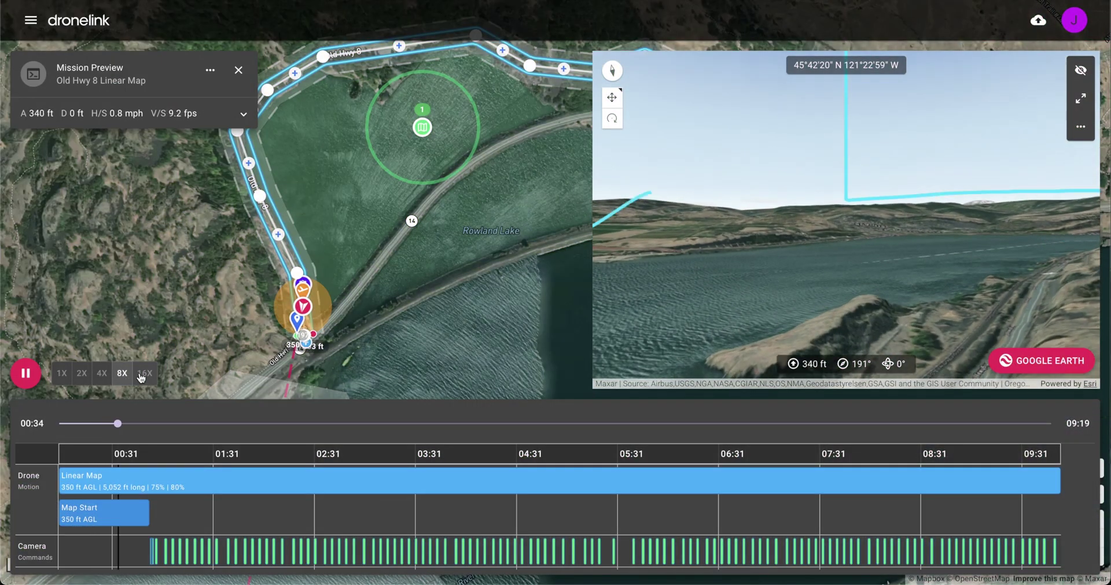
scroll(258, 498, "down", 5)
scroll(258, 501, "down", 2)
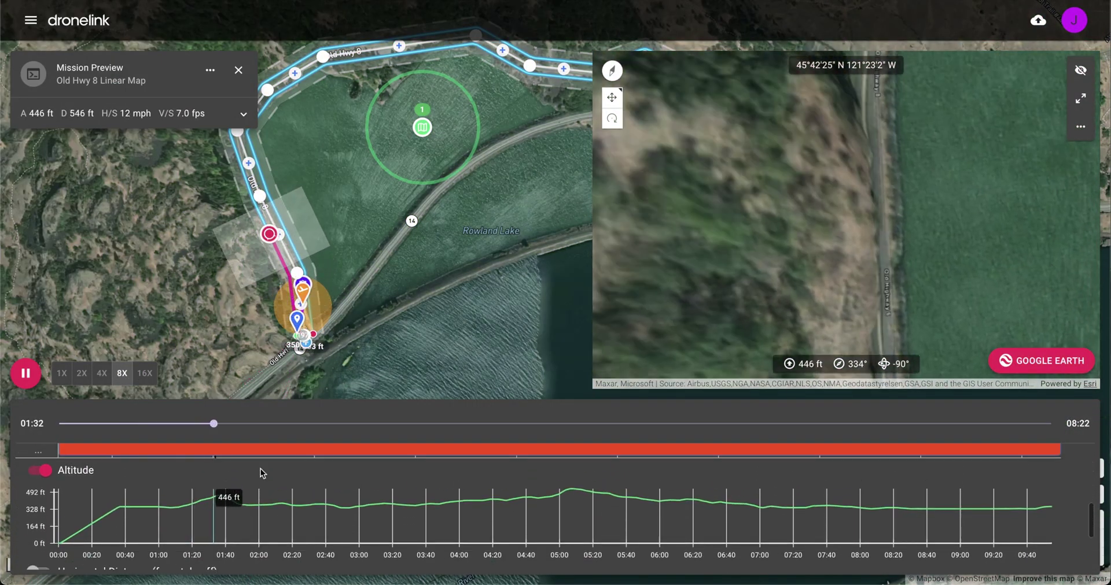
left_click(145, 373)
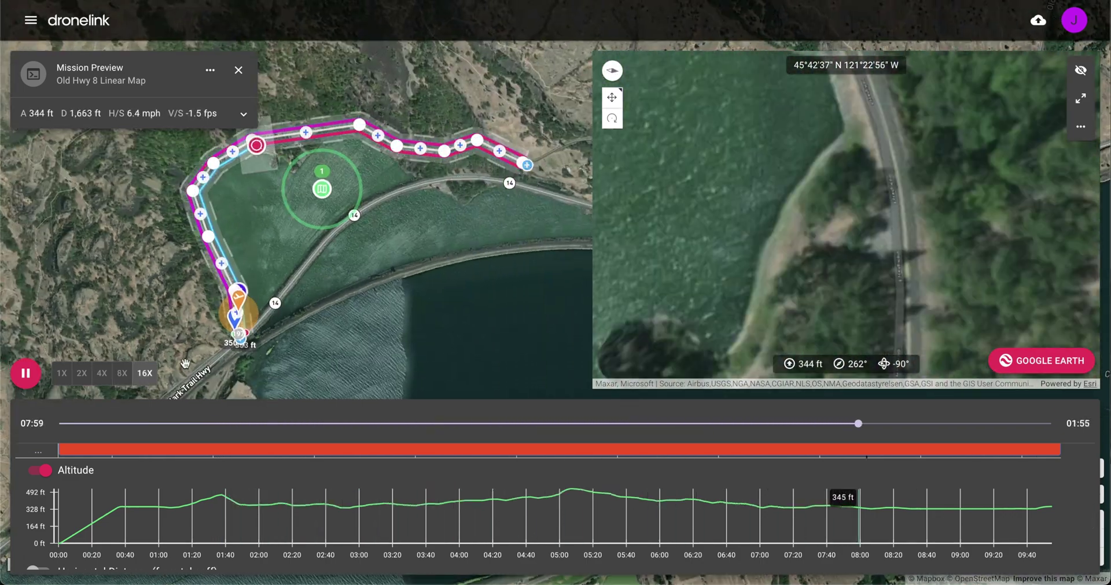
left_click(1044, 362)
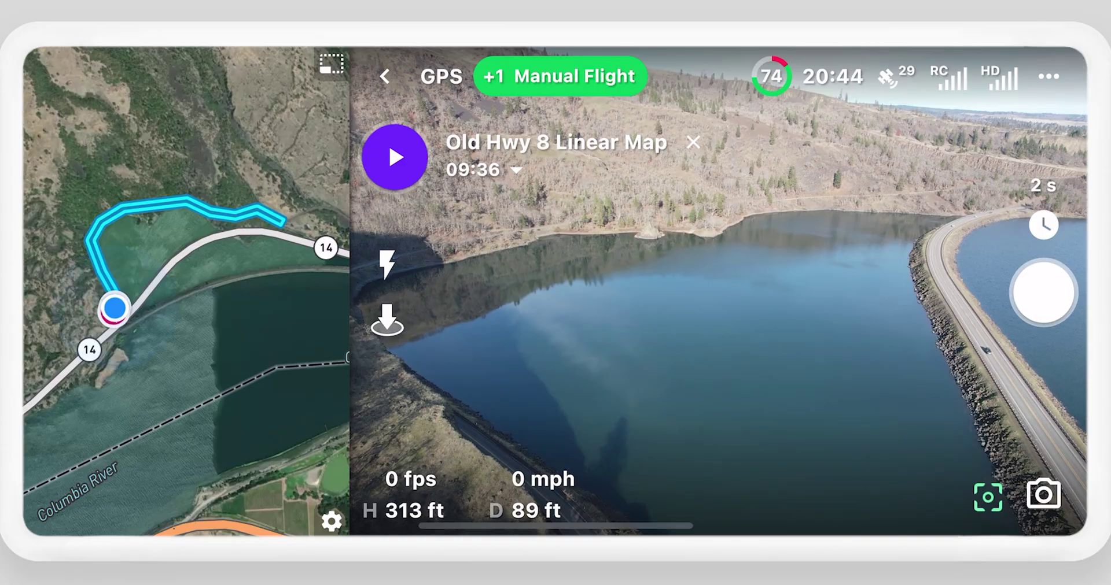
- Open the Old Hwy 8 Linear Map plan card and launch its 3D Preview
left_click(515, 170)
left_click(220, 171)
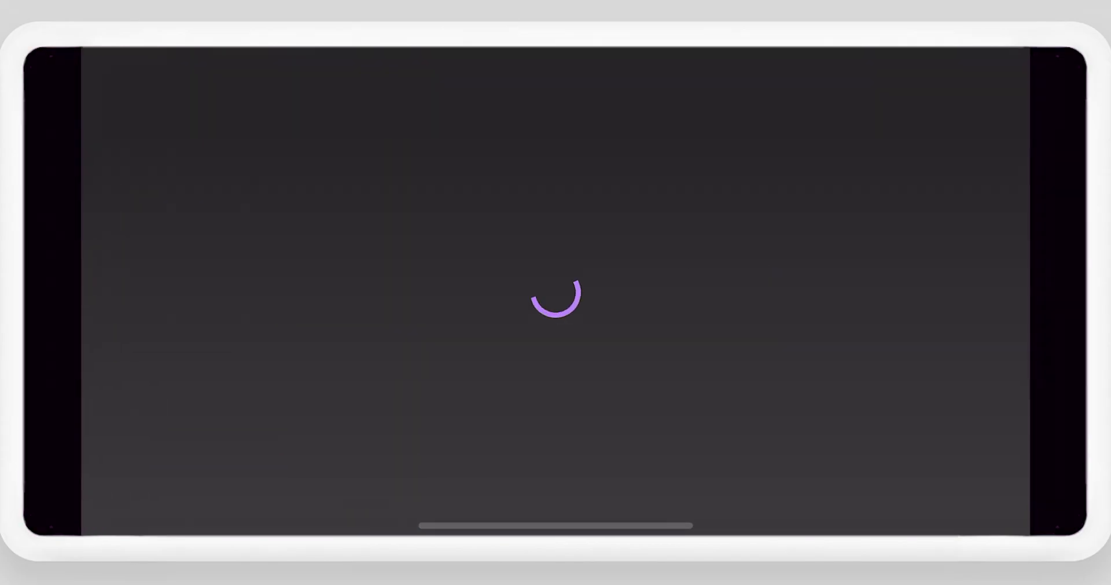